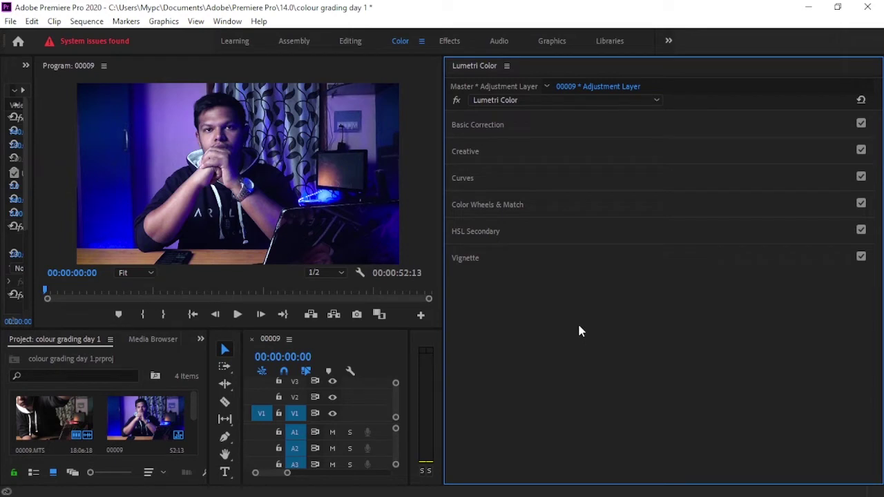
# - Open the Lumetri Color panel menu to see its options, including Export .cube
pyautogui.click(507, 68)
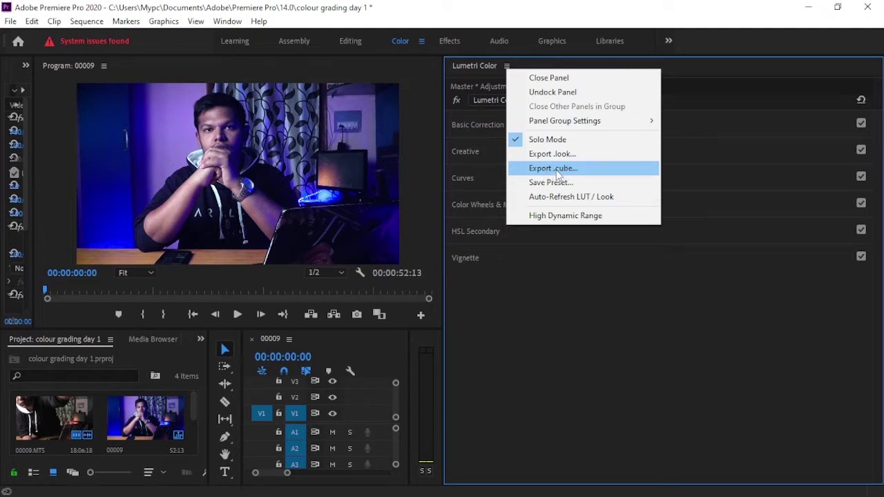
# - Start a .cube export and browse to Youtube editing > Lits and actions > Luts
pyautogui.click(557, 172)
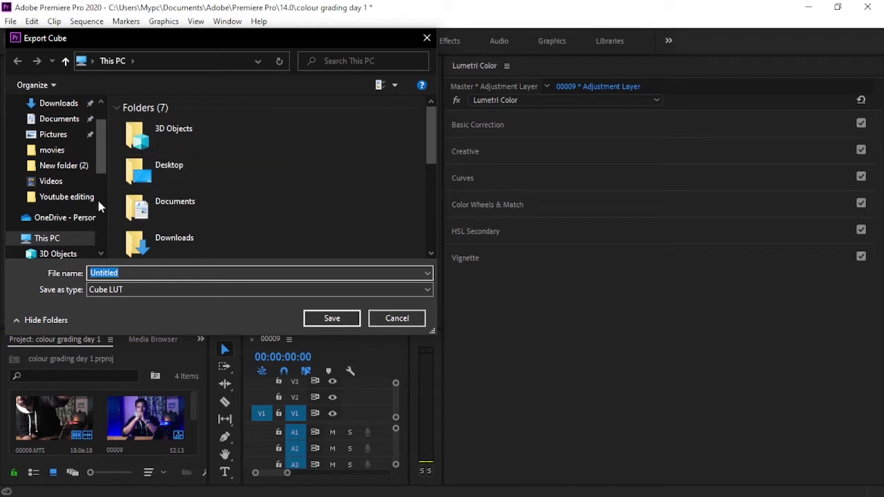
pyautogui.click(28, 198)
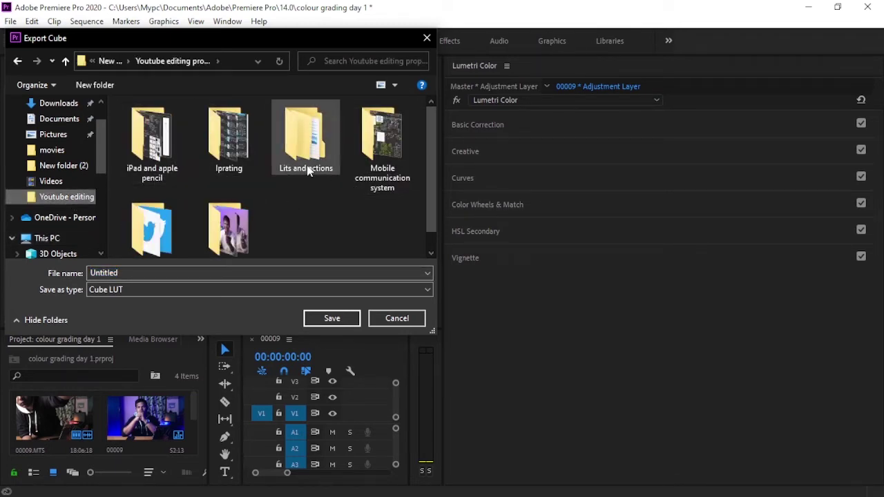
pyautogui.doubleClick(304, 169)
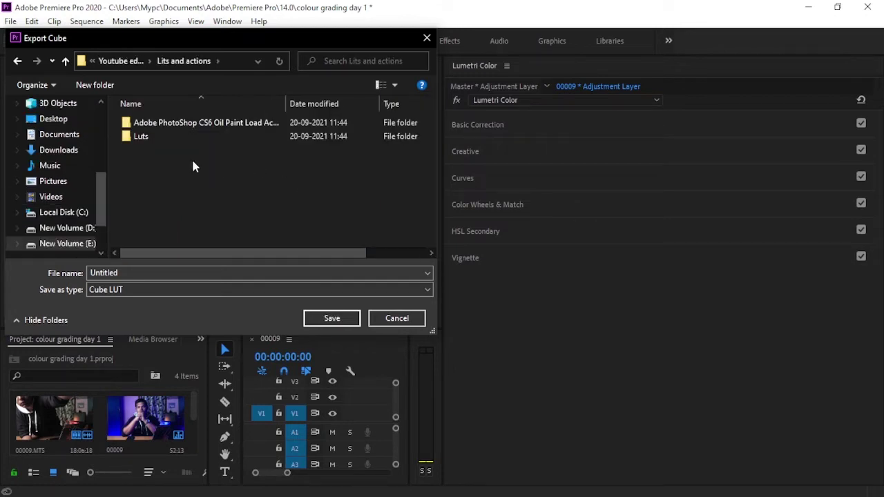
pyautogui.doubleClick(165, 129)
pyautogui.click(18, 61)
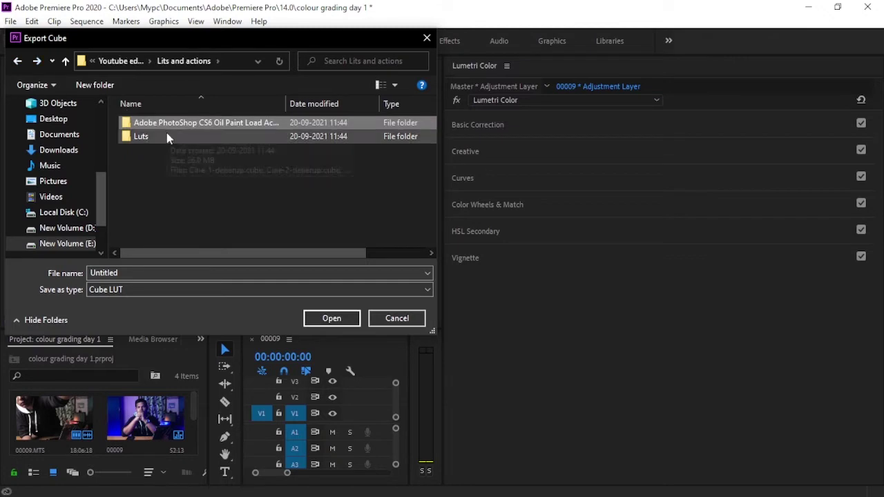
pyautogui.doubleClick(166, 132)
pyautogui.scroll(-5, 205, 178)
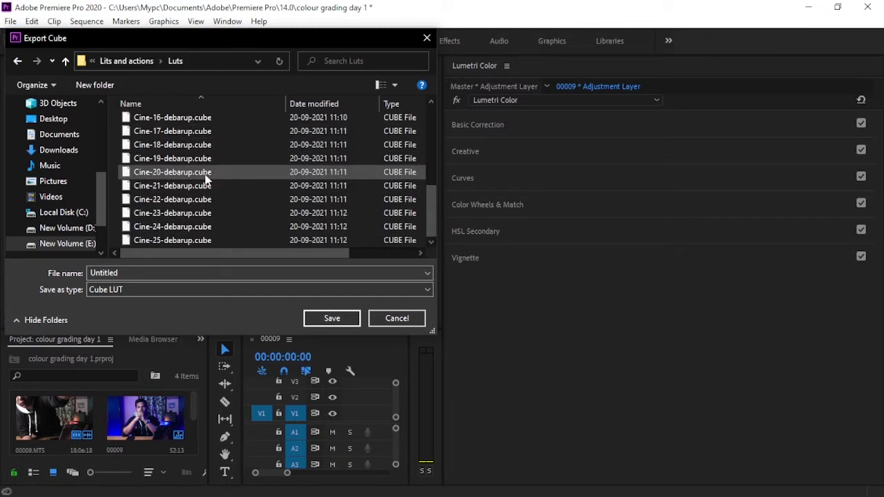
pyautogui.scroll(5, 210, 197)
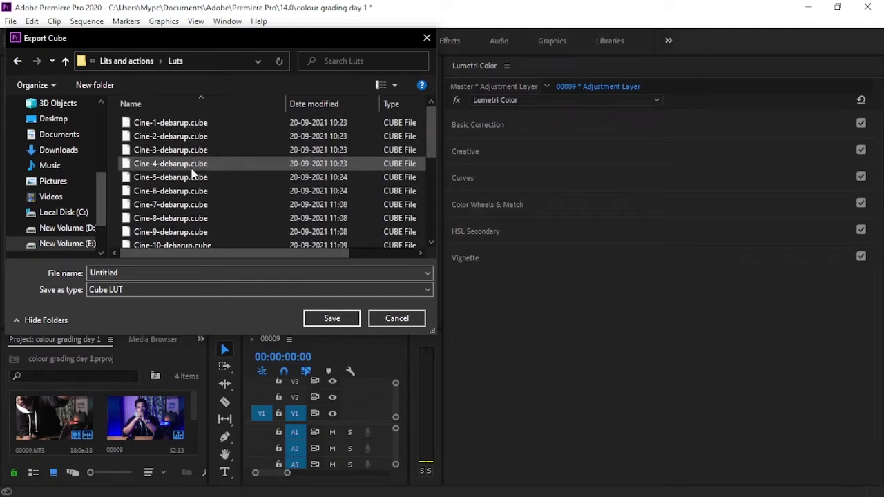
pyautogui.scroll(-5, 199, 168)
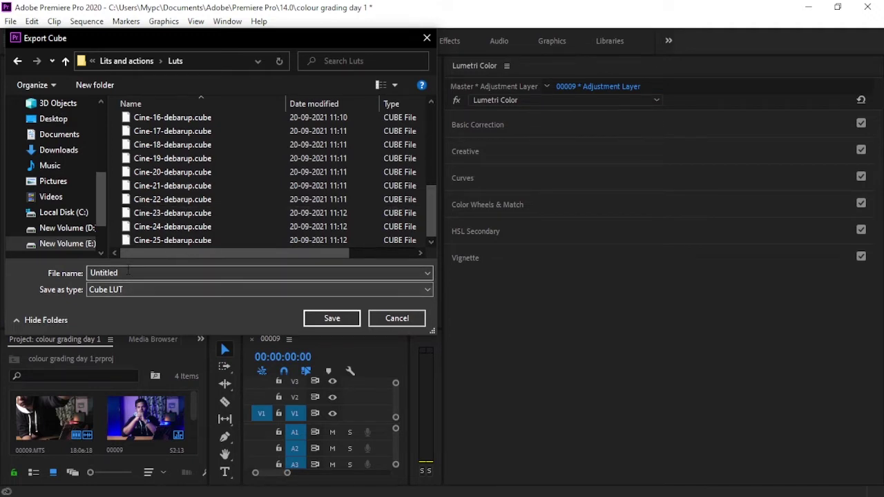
# - Save the LUT as Cine-26-debarup.cube by changing the Cine-25 file name's 5 to 6
pyautogui.doubleClick(128, 271)
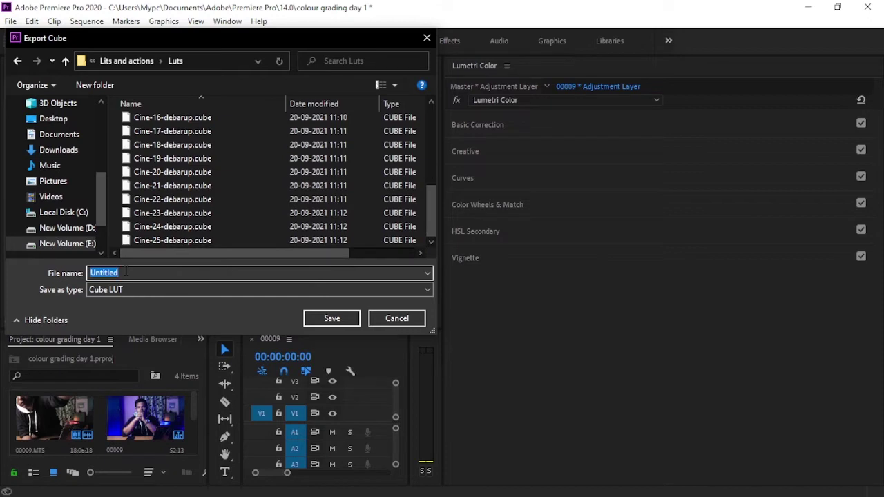
pyautogui.click(139, 240)
pyautogui.click(118, 273)
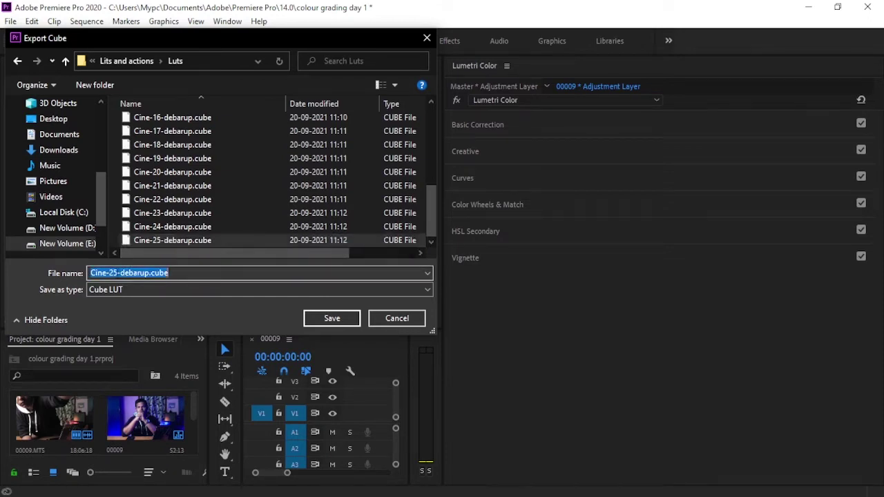
pyautogui.press('BackSpace')
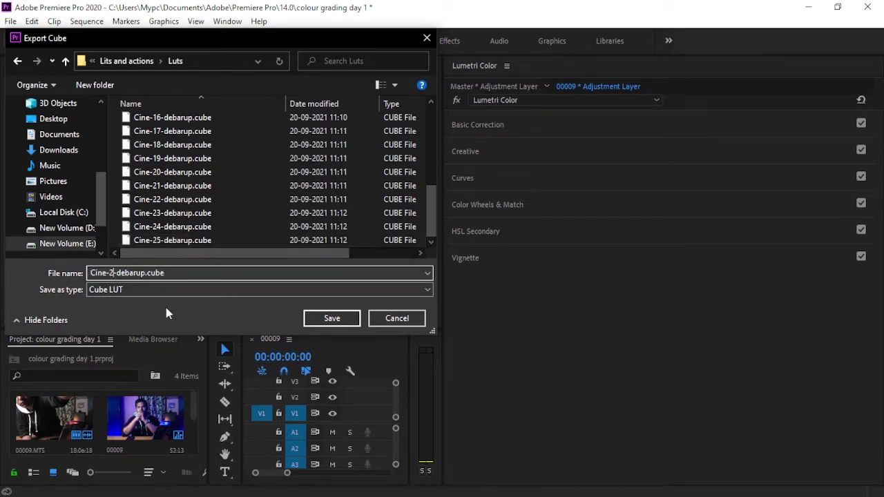
pyautogui.write('6')
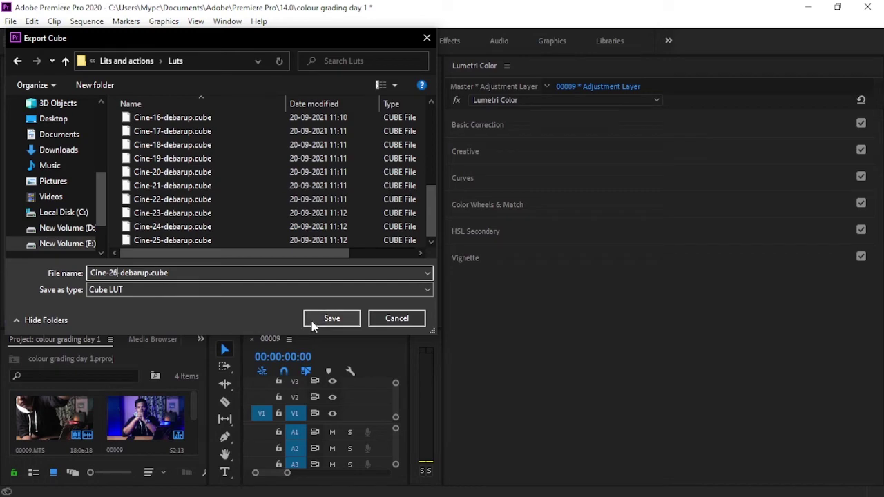
pyautogui.click(330, 323)
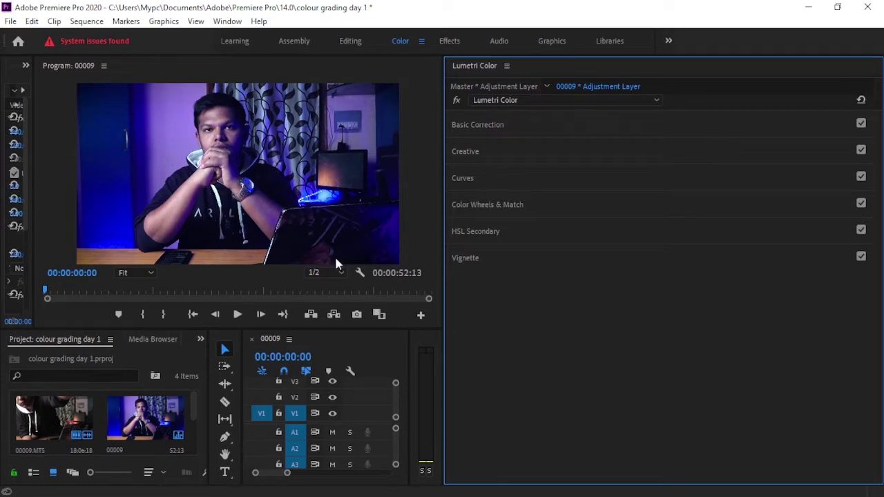
# - Confirm in File Explorer's Luts folder that Cine-26-debarup.cube (115 KB) exists, then minimize Explorer
pyautogui.moveTo(334, 485)
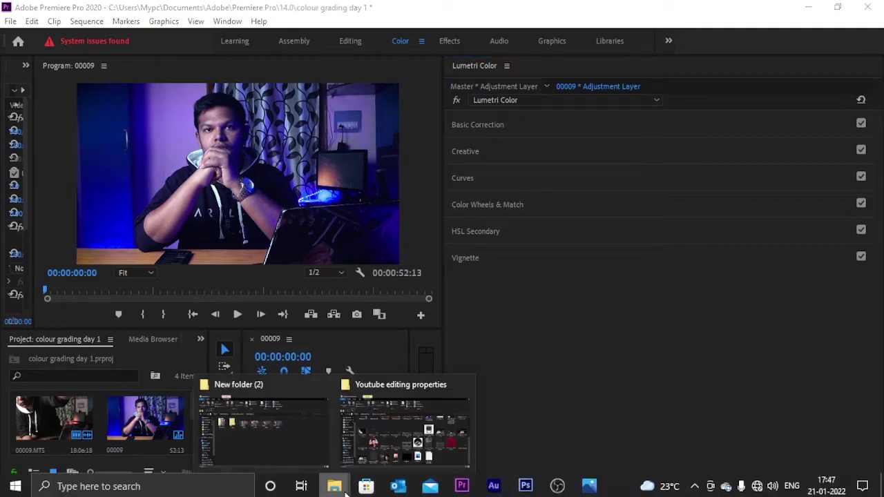
pyautogui.click(399, 428)
pyautogui.scroll(3, 453, 330)
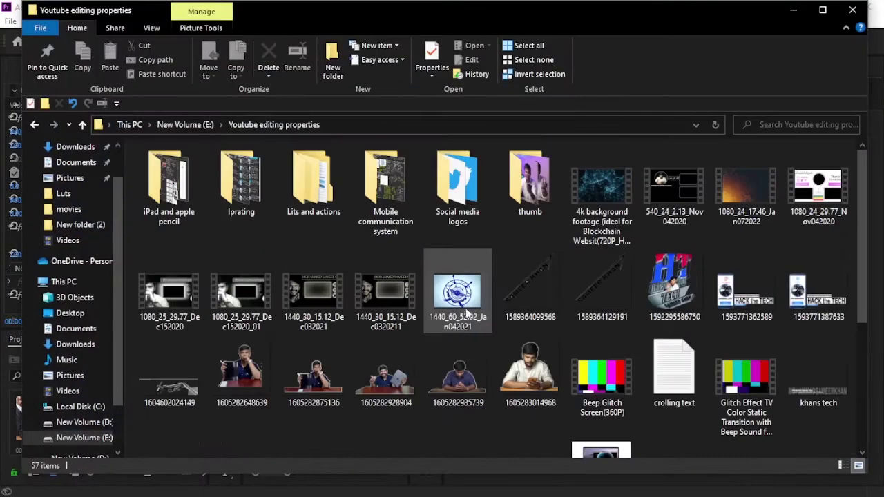
pyautogui.doubleClick(283, 188)
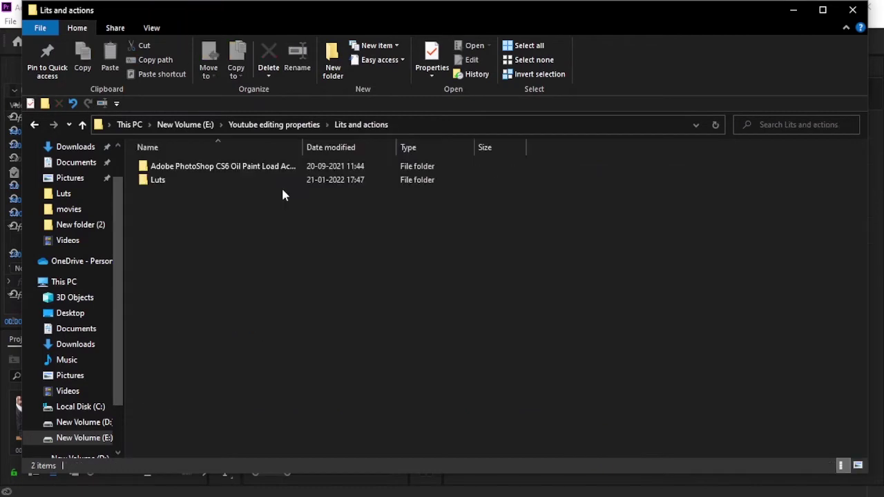
pyautogui.doubleClick(187, 185)
pyautogui.scroll(-3, 231, 203)
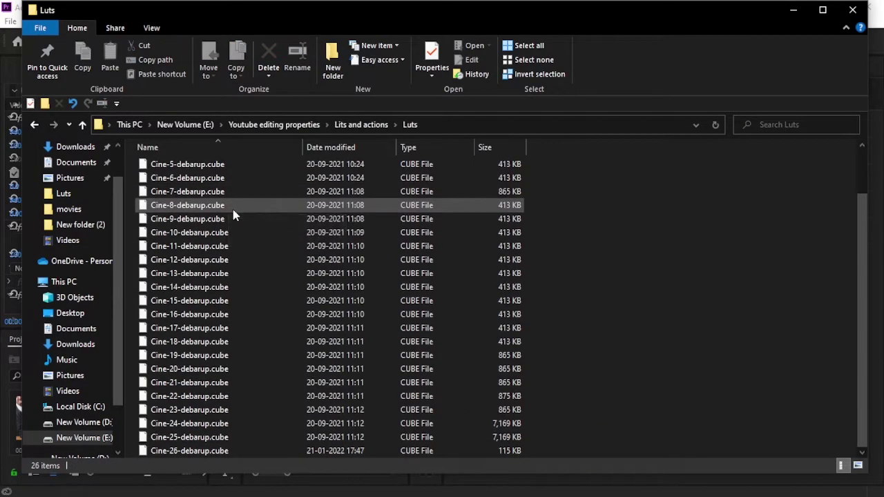
pyautogui.moveTo(175, 450)
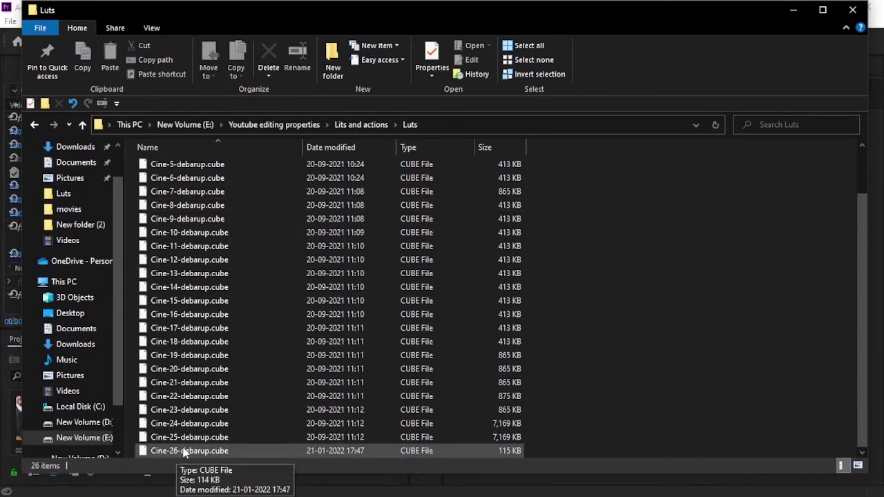
pyautogui.click(794, 10)
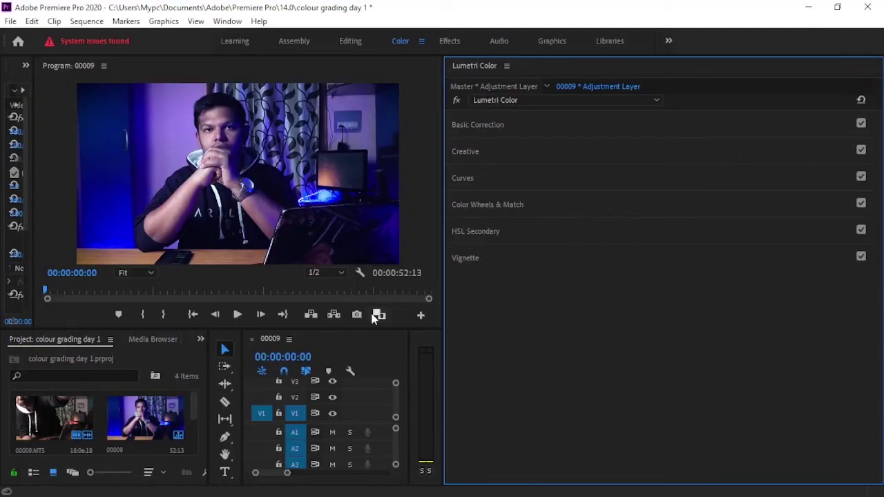
# - Widen the Program monitor, narrow Lumetri Color, enlarge the timeline, and bring up the Adjustment Layer's clip menu
pyautogui.moveTo(378, 331); pyautogui.dragTo(371, 368)
pyautogui.moveTo(443, 328)
pyautogui.mouseDown()
pyautogui.moveTo(523, 356)
pyautogui.moveTo(719, 359)
pyautogui.mouseUp()
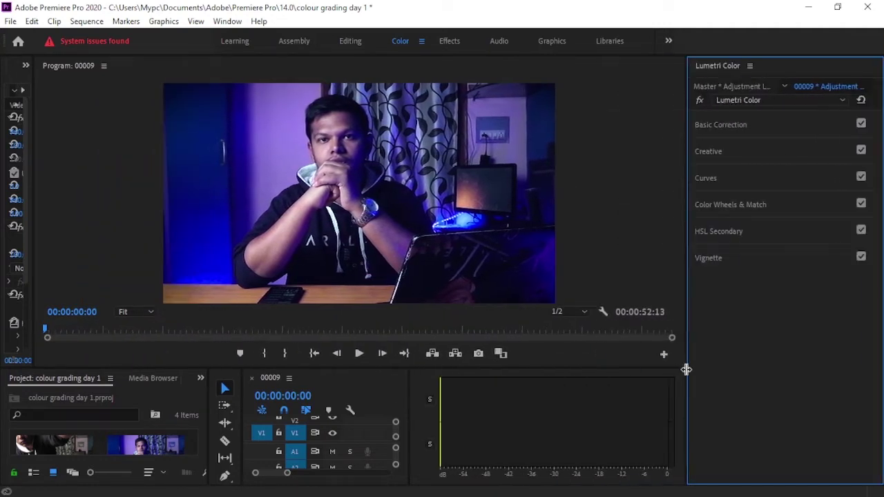
pyautogui.moveTo(408, 443); pyautogui.dragTo(712, 444)
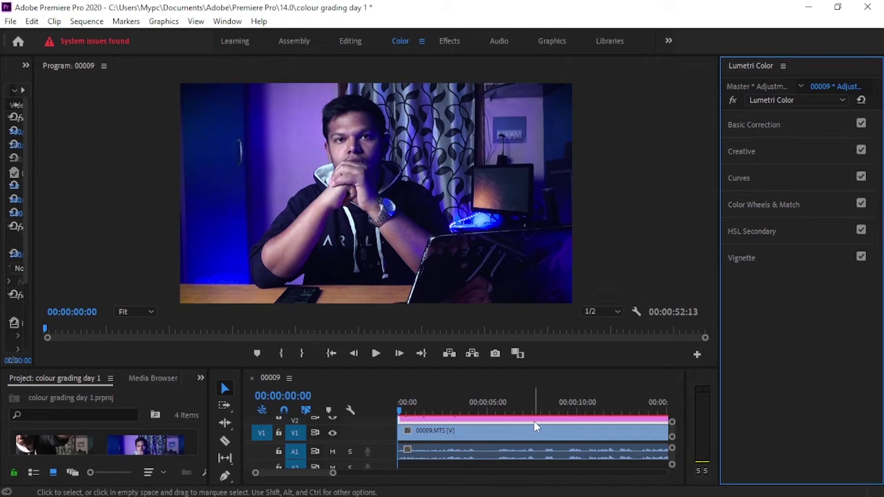
pyautogui.moveTo(510, 368); pyautogui.dragTo(509, 333)
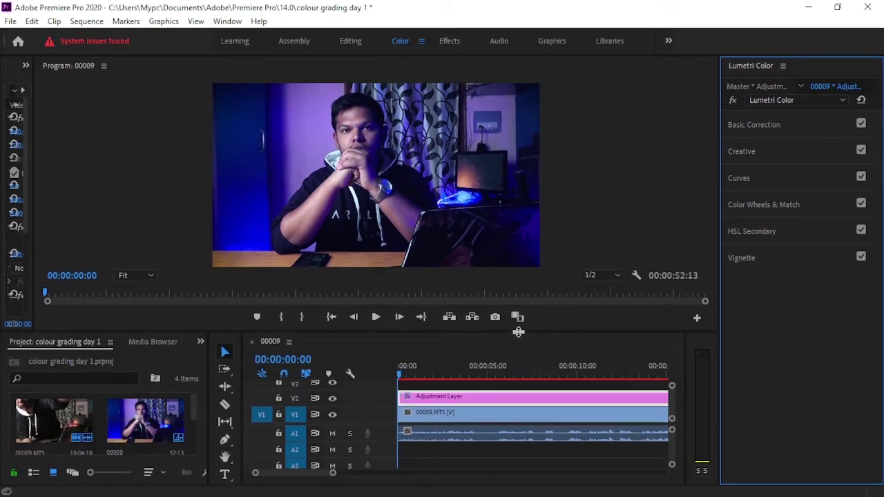
pyautogui.rightClick(503, 400)
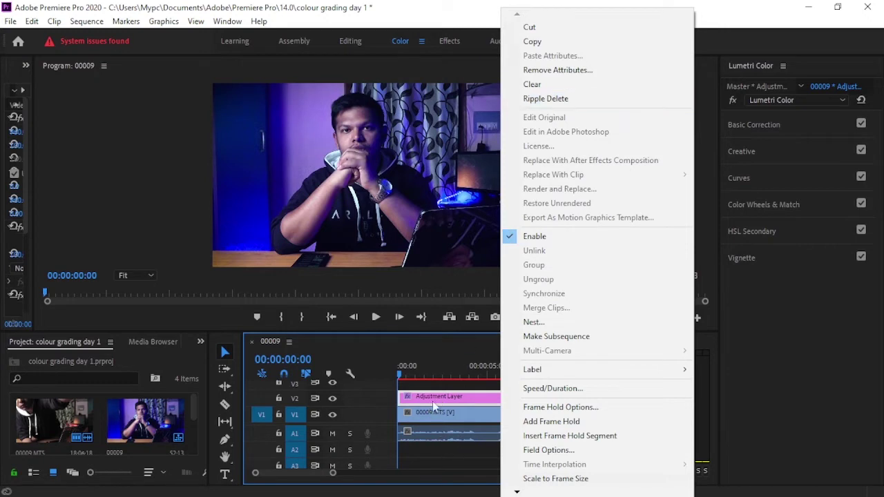
# - Clear the old Adjustment Layer and drag a new one from the Project panel onto V2
pyautogui.click(546, 84)
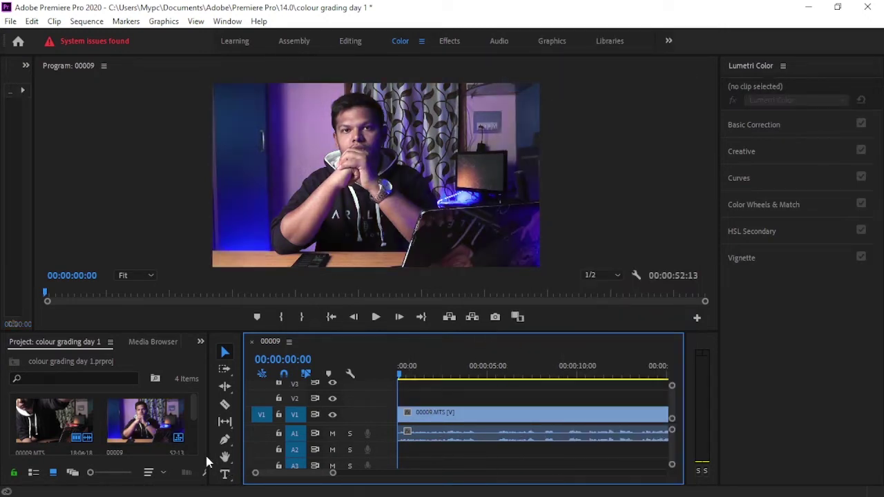
pyautogui.moveTo(209, 458); pyautogui.dragTo(232, 458)
pyautogui.scroll(-2, 158, 428)
pyautogui.moveTo(62, 418)
pyautogui.mouseDown()
pyautogui.moveTo(442, 406)
pyautogui.moveTo(426, 406)
pyautogui.mouseUp()
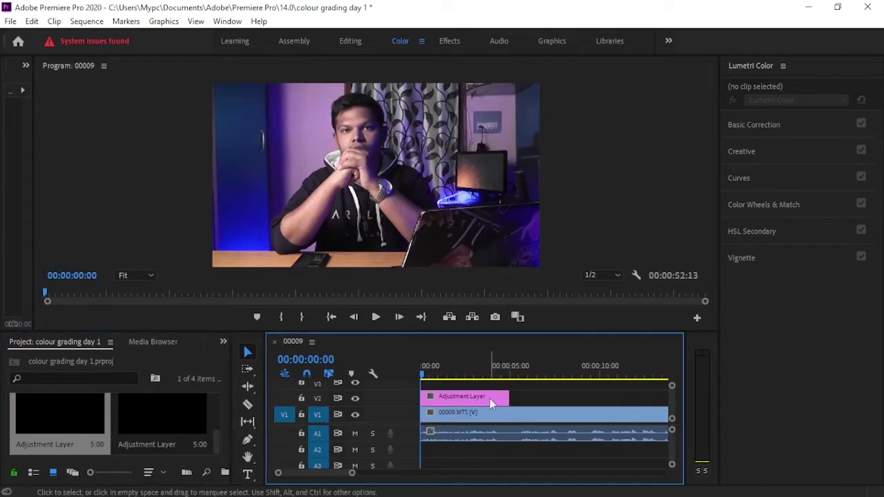
# - Trim the Adjustment Layer to end with the 00009 clip and select it
pyautogui.moveTo(504, 398); pyautogui.dragTo(712, 403)
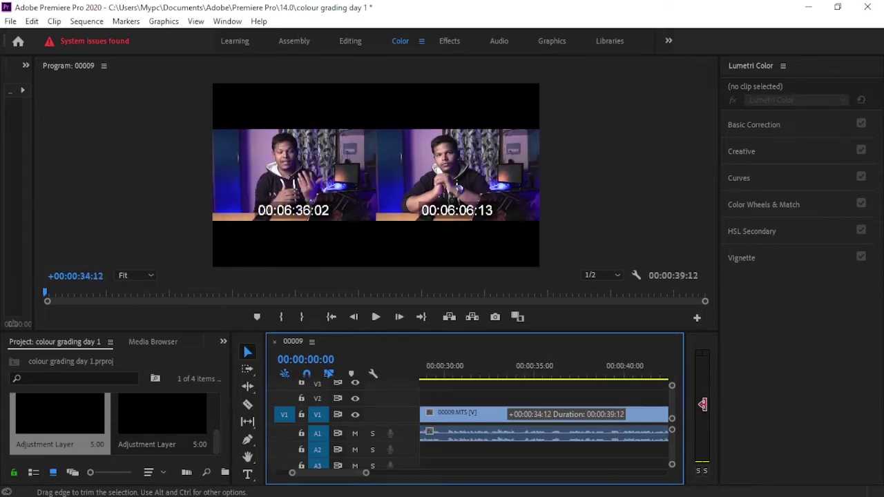
pyautogui.moveTo(712, 403); pyautogui.dragTo(567, 405)
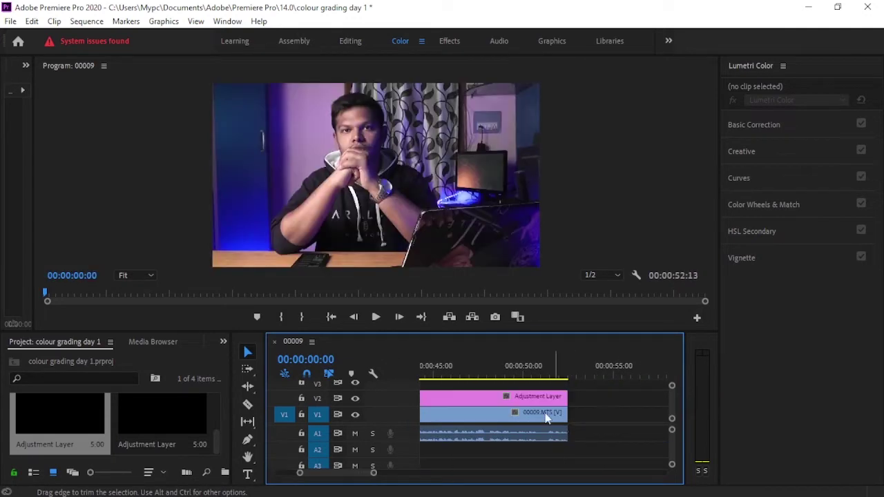
pyautogui.moveTo(349, 476); pyautogui.dragTo(277, 474)
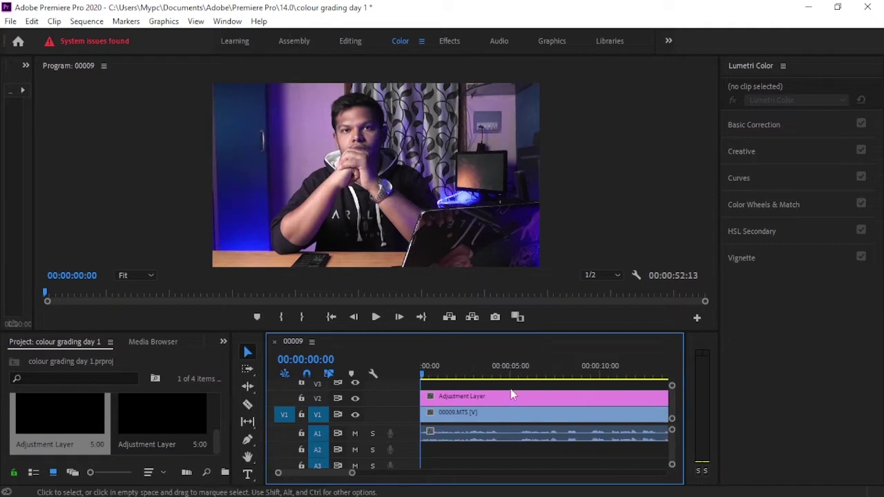
pyautogui.click(470, 399)
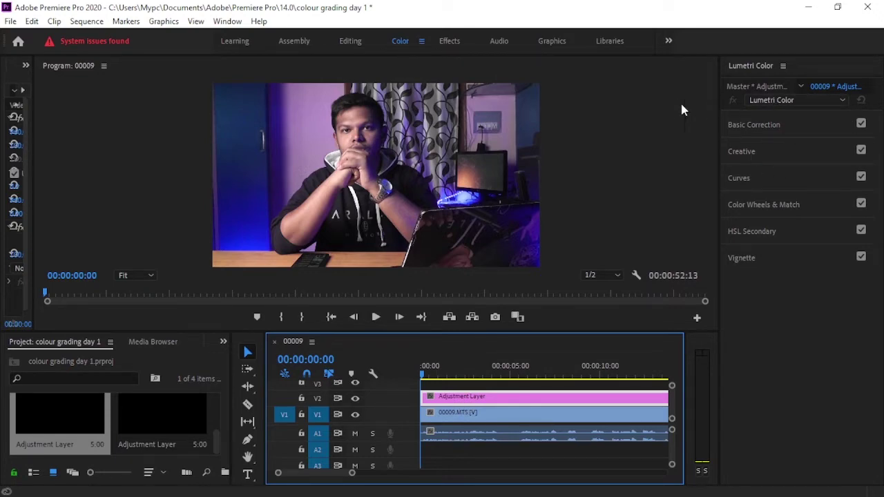
# - Bring up the Lumetri Color panel from Window, then widen it and enlarge the Program monitor
pyautogui.click(228, 21)
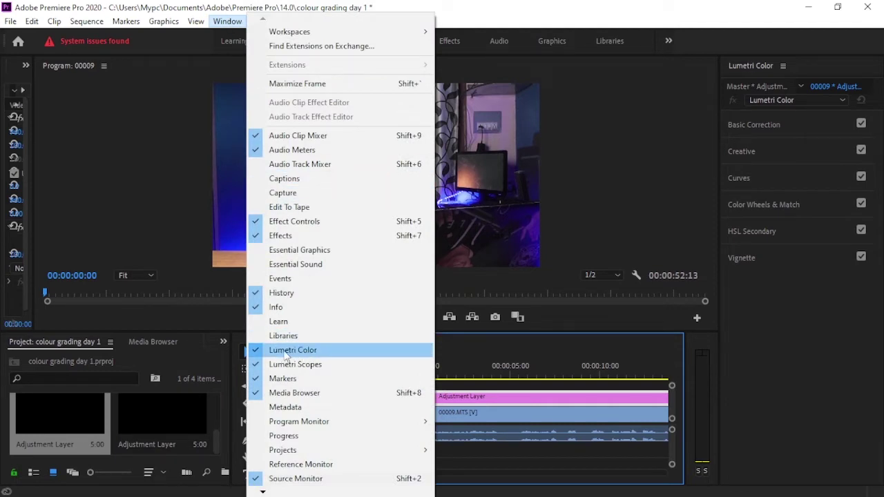
pyautogui.click(723, 99)
pyautogui.moveTo(720, 303); pyautogui.dragTo(603, 302)
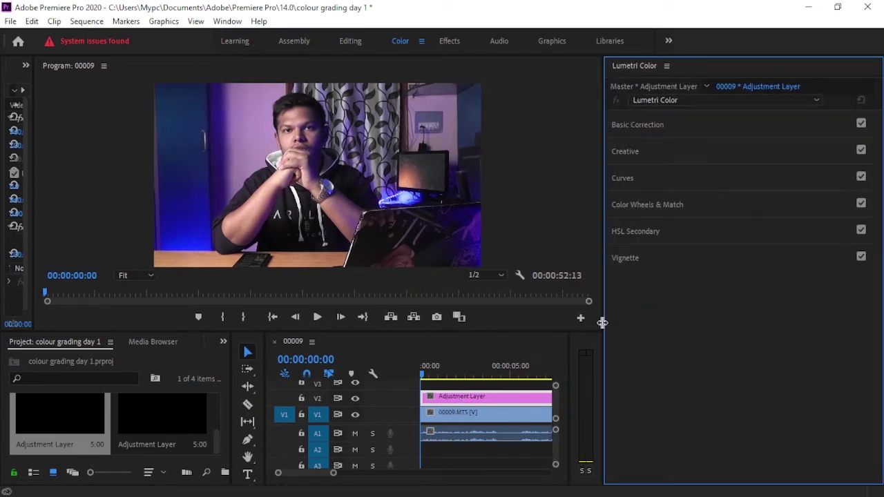
pyautogui.moveTo(602, 320); pyautogui.dragTo(478, 320)
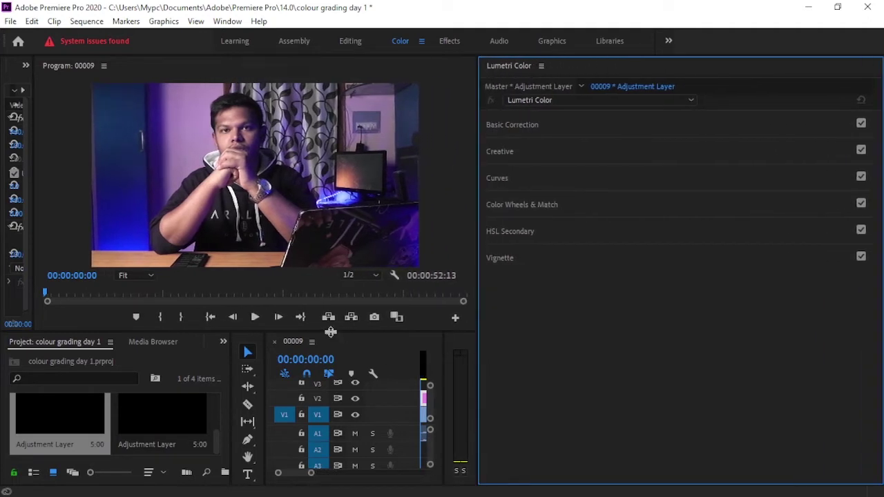
pyautogui.moveTo(331, 332); pyautogui.dragTo(331, 466)
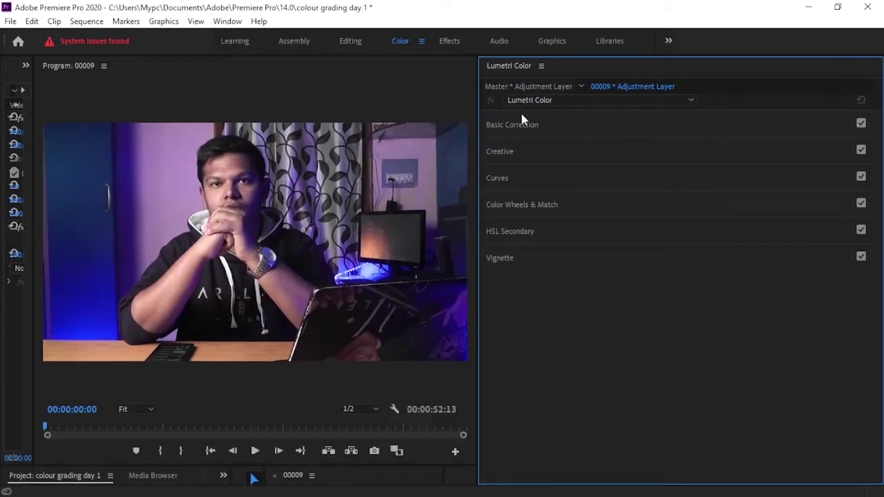
# - Expand the Basic Correction section of Lumetri Color
pyautogui.click(501, 129)
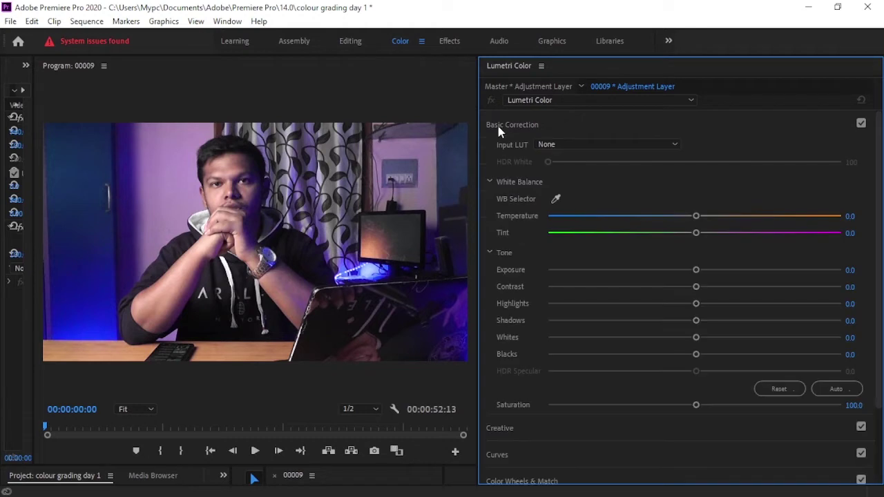
pyautogui.click(501, 135)
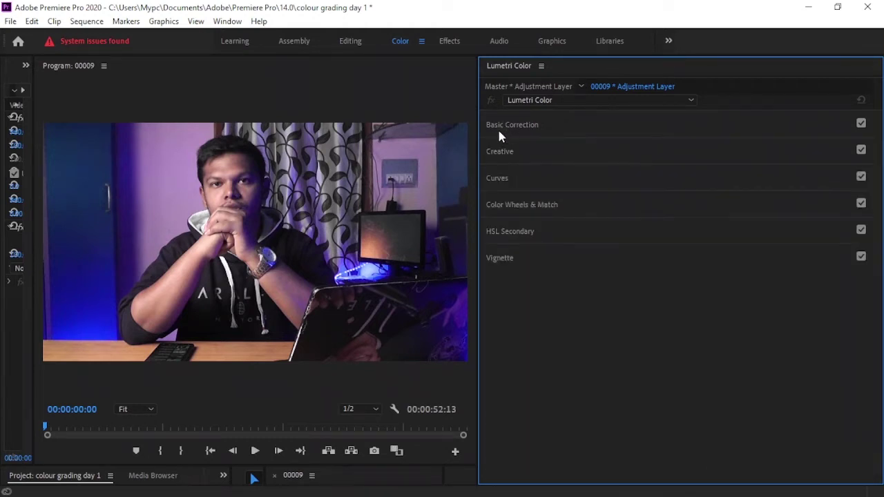
pyautogui.click(502, 130)
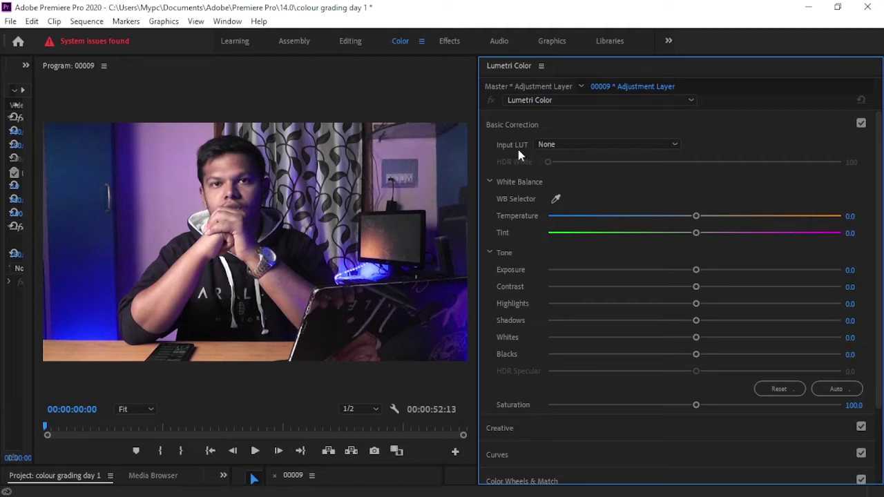
# - Browse for an Input LUT and load Cine-26-debarup.cube from the Luts folder
pyautogui.click(570, 145)
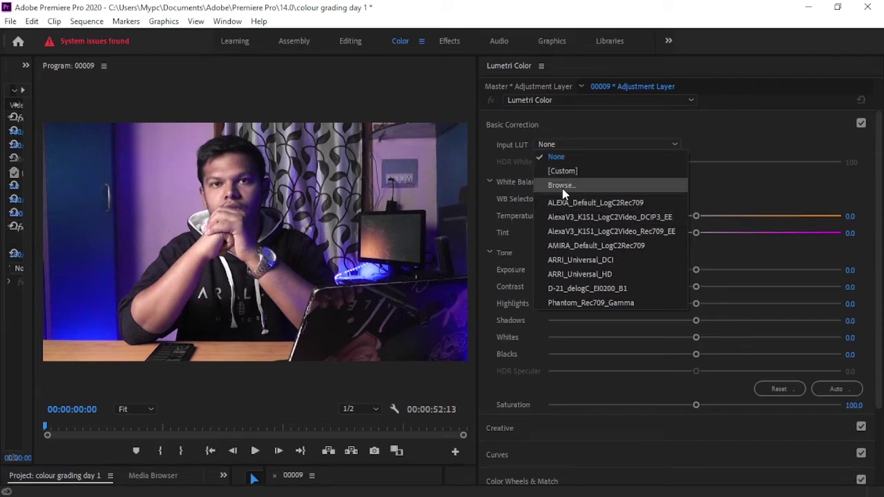
pyautogui.click(564, 188)
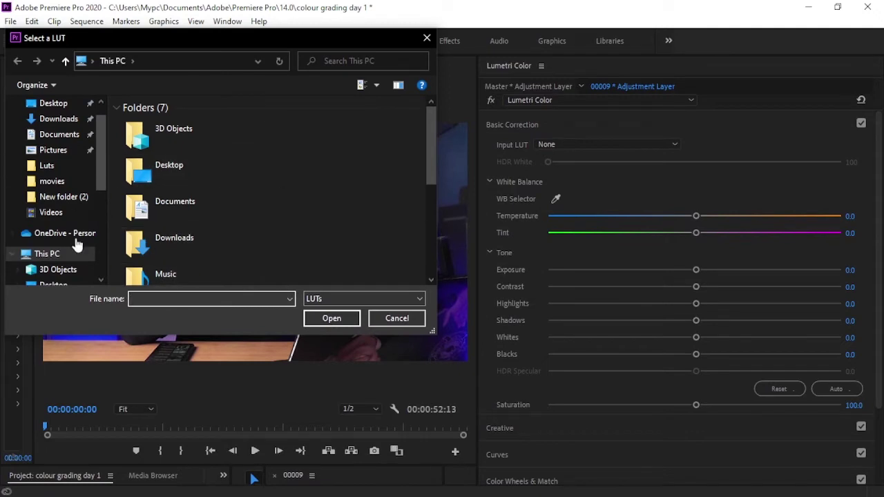
pyautogui.click(47, 168)
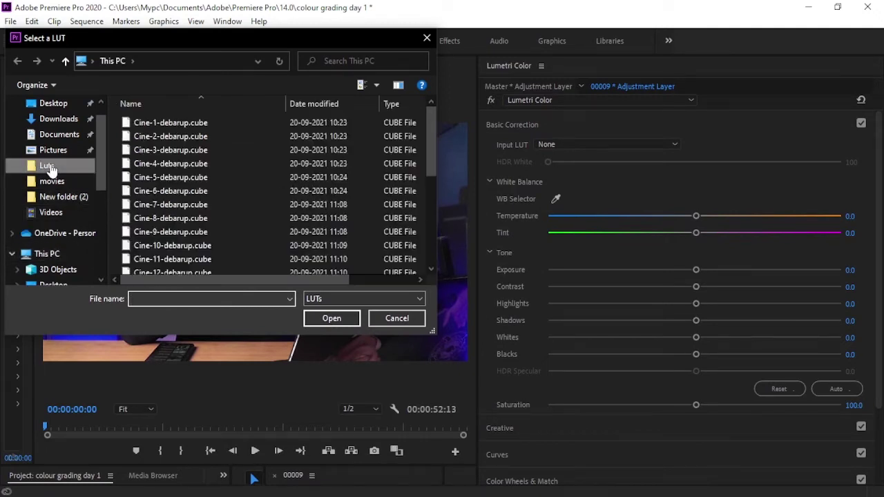
pyautogui.scroll(-5, 146, 176)
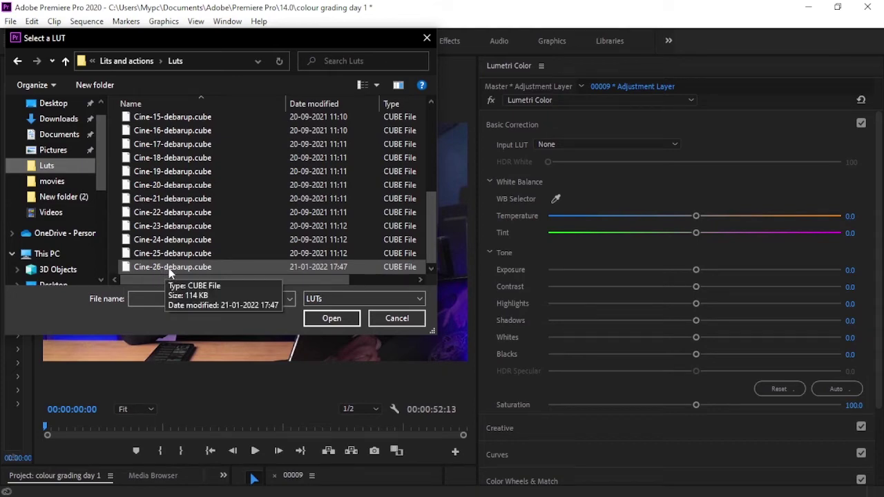
pyautogui.click(168, 271)
pyautogui.click(332, 320)
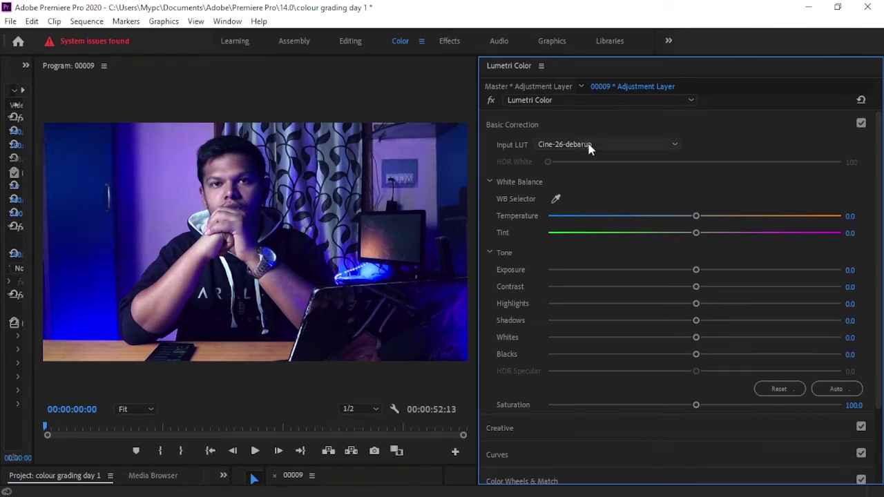
# - Briefly resize the Effect Controls panel, then undo the Cine-26-debarup LUT with Ctrl+Z
pyautogui.scroll(-3, 591, 220)
pyautogui.scroll(3, 591, 220)
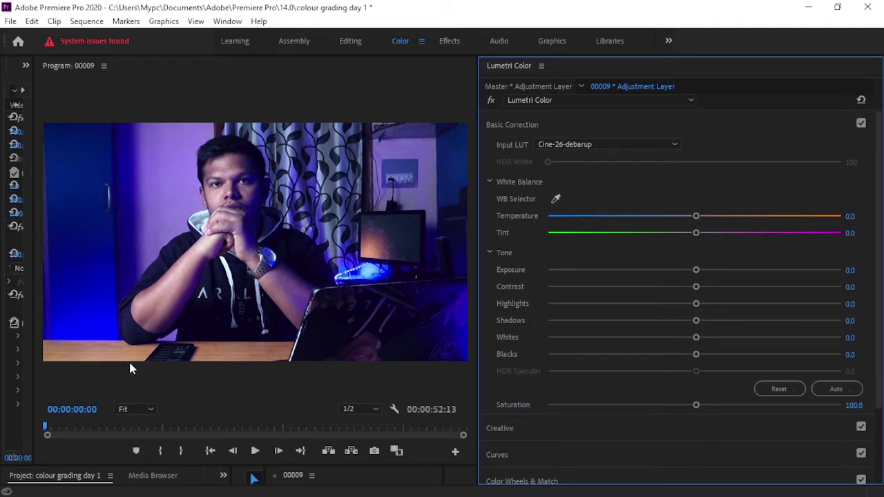
pyautogui.moveTo(31, 371); pyautogui.dragTo(164, 389)
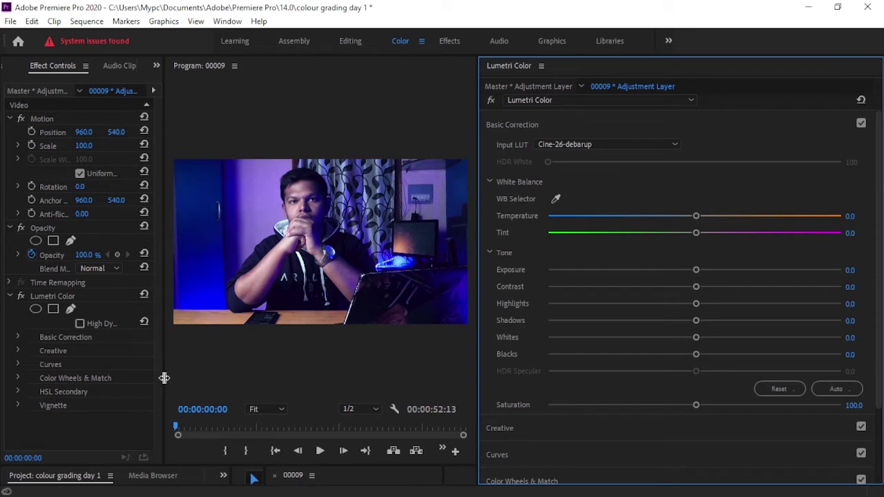
pyautogui.moveTo(163, 377); pyautogui.dragTo(36, 376)
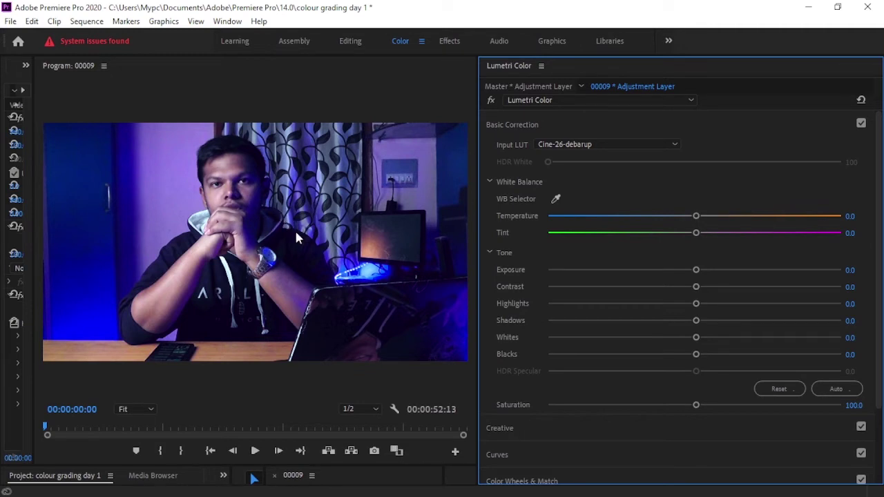
pyautogui.hotkey('ctrl', 'z')
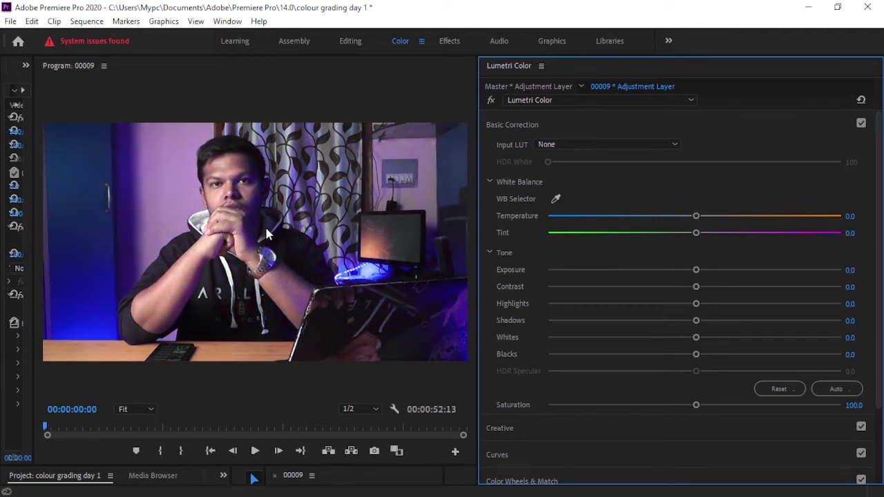
# - Load Cine-22-debarup.cube as the Input LUT, then widen the preview and show the effect settings
pyautogui.click(636, 146)
pyautogui.click(561, 185)
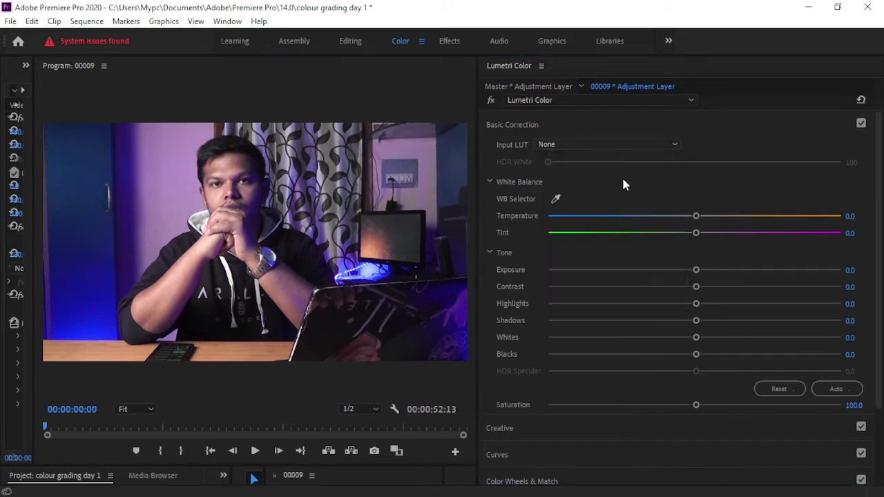
pyautogui.scroll(-5, 183, 231)
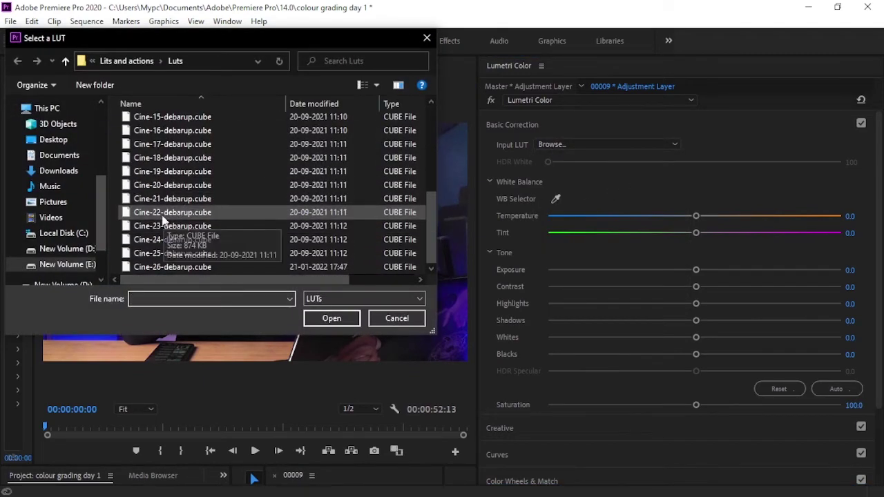
pyautogui.click(170, 213)
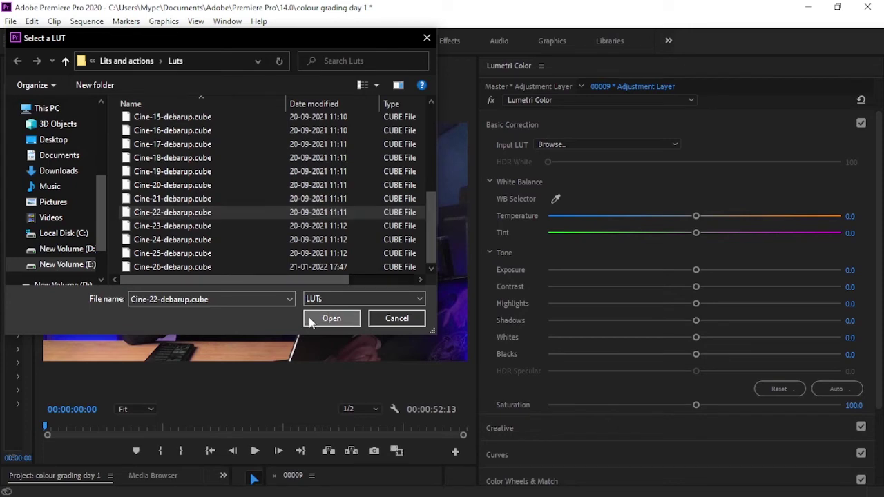
pyautogui.click(308, 321)
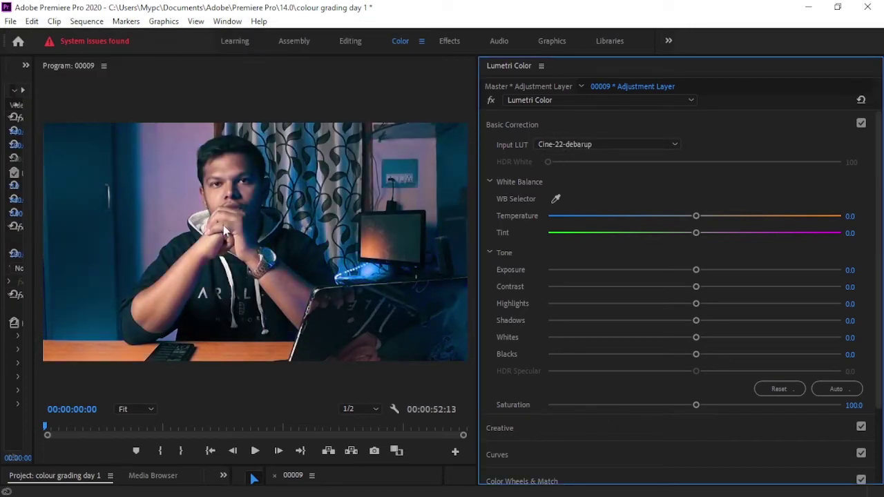
pyautogui.moveTo(478, 294); pyautogui.dragTo(752, 329)
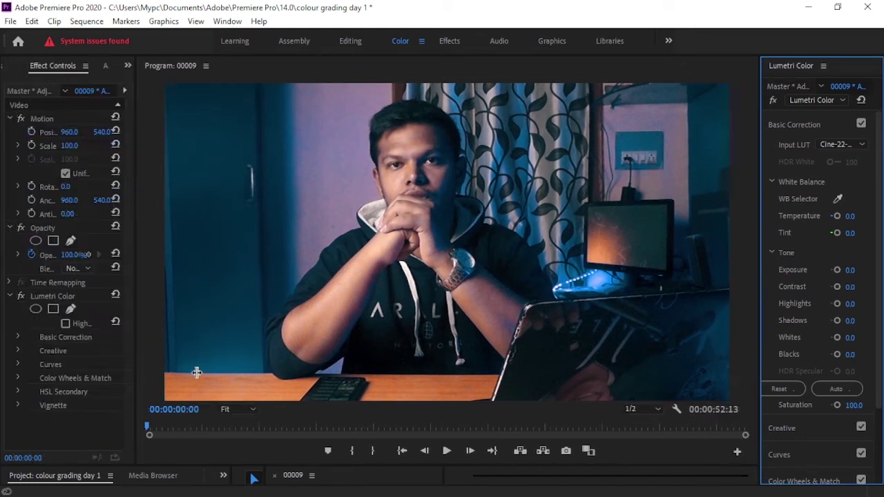
pyautogui.moveTo(32, 341); pyautogui.dragTo(266, 378)
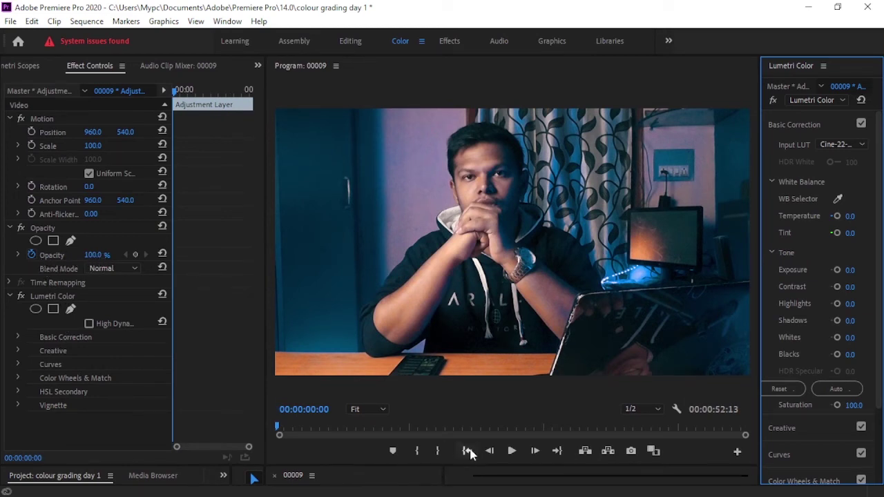
# - Scrub the adjustment layer's Opacity between 0% and 100%, leaving it at about 51%
pyautogui.moveTo(500, 469); pyautogui.dragTo(510, 350)
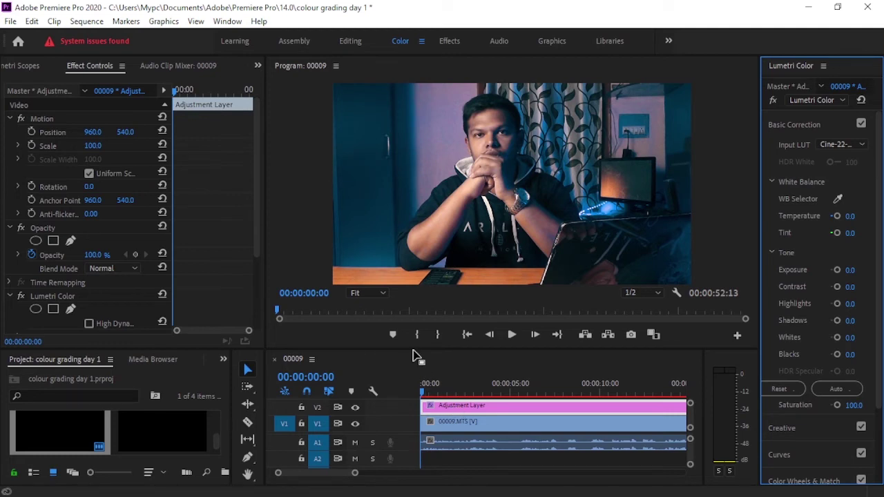
pyautogui.moveTo(414, 351); pyautogui.dragTo(435, 472)
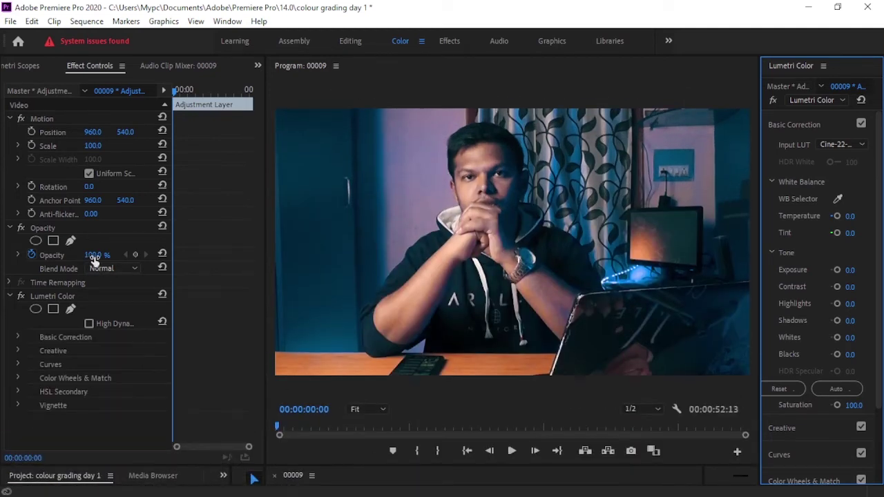
pyautogui.moveTo(97, 255); pyautogui.dragTo(91, 255)
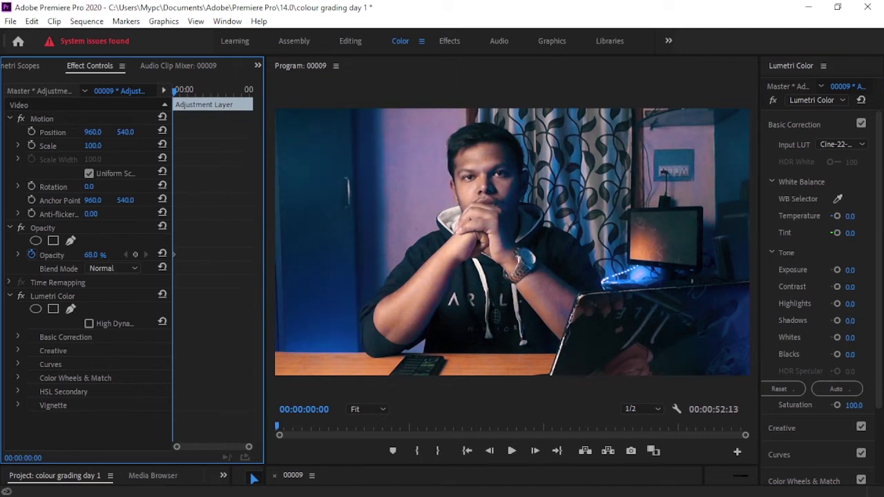
pyautogui.moveTo(93, 255); pyautogui.dragTo(83, 255)
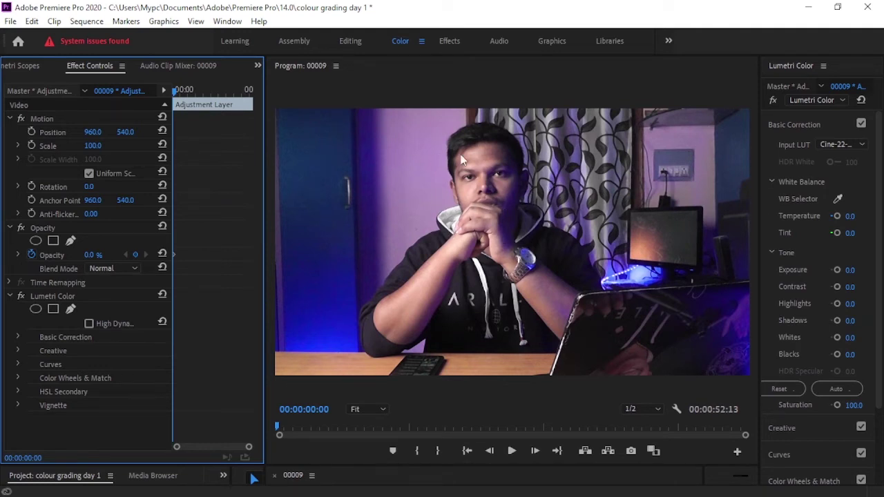
pyautogui.moveTo(89, 256); pyautogui.dragTo(145, 255)
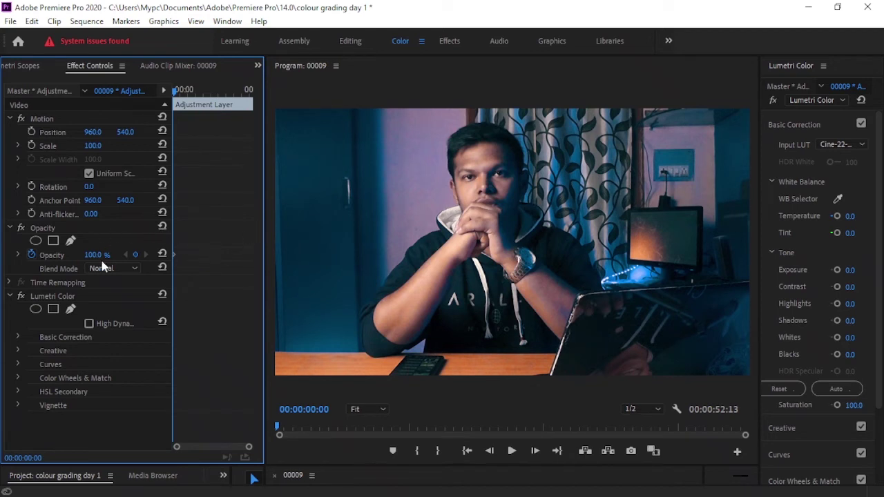
pyautogui.moveTo(97, 255); pyautogui.dragTo(86, 255)
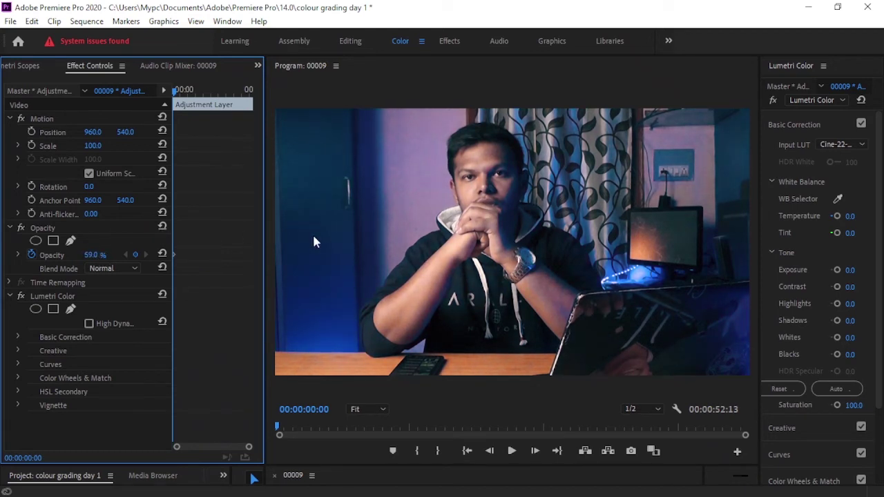
pyautogui.moveTo(101, 257); pyautogui.dragTo(96, 257)
pyautogui.moveTo(264, 297); pyautogui.dragTo(63, 349)
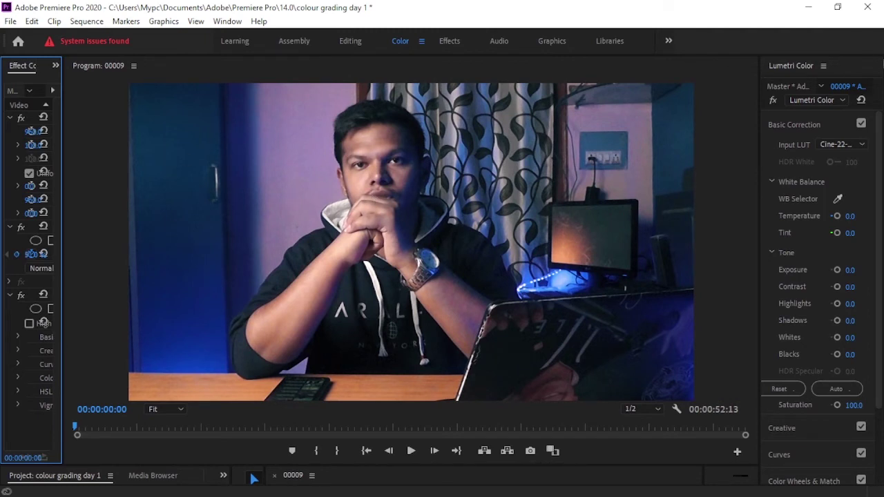
pyautogui.moveTo(760, 255); pyautogui.dragTo(612, 255)
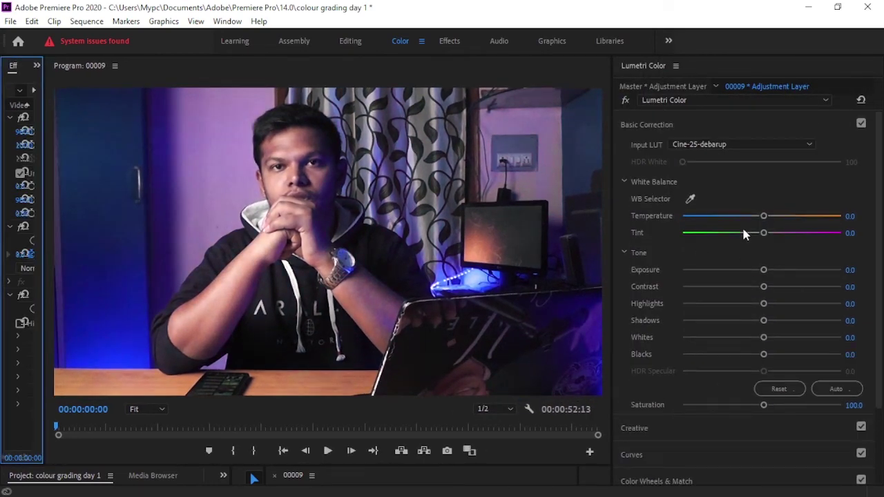
# - Collapse and re-expand Lumetri's Basic Correction section, then bring up the Luts folder window
pyautogui.click(684, 123)
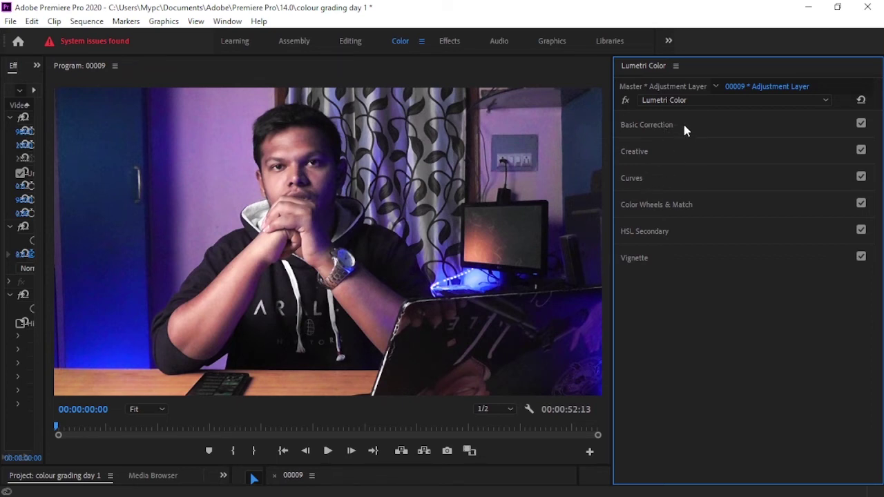
pyautogui.click(684, 128)
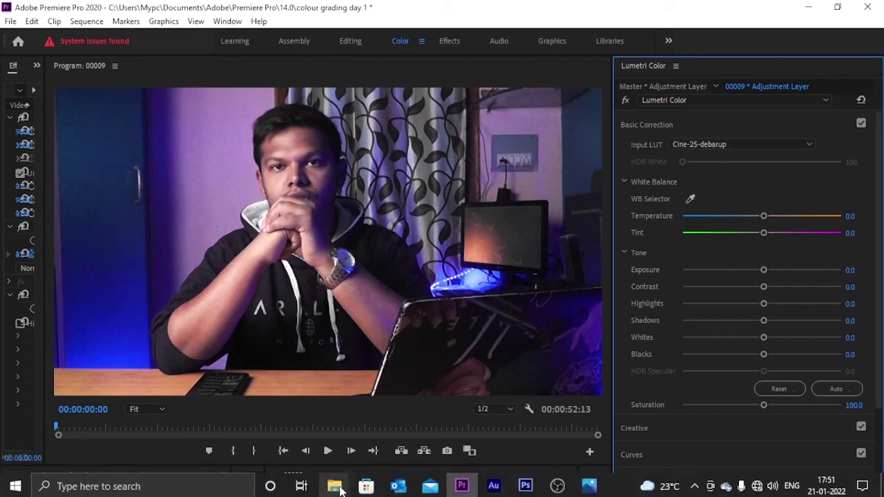
pyautogui.moveTo(334, 486)
pyautogui.click(391, 458)
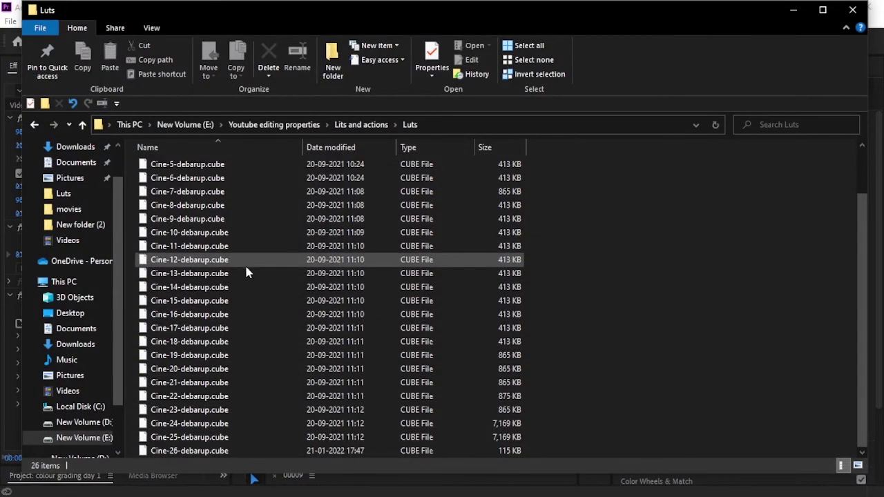
# - Browse the Luts folder, go up to 'Lits and actions', and reopen Luts
pyautogui.scroll(2, 193, 387)
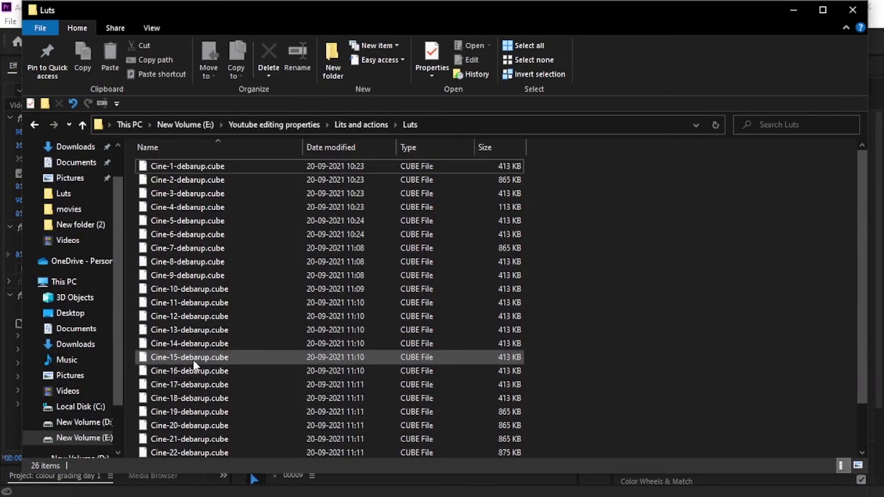
pyautogui.scroll(-2, 194, 376)
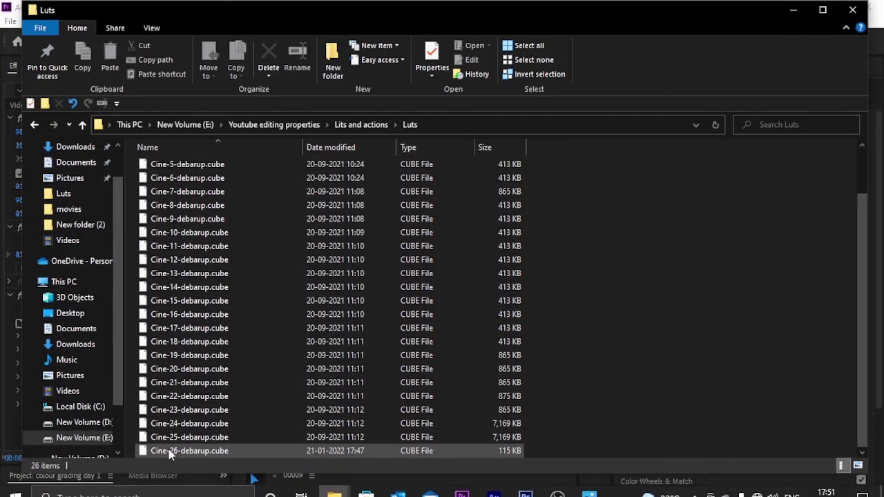
pyautogui.scroll(2, 422, 324)
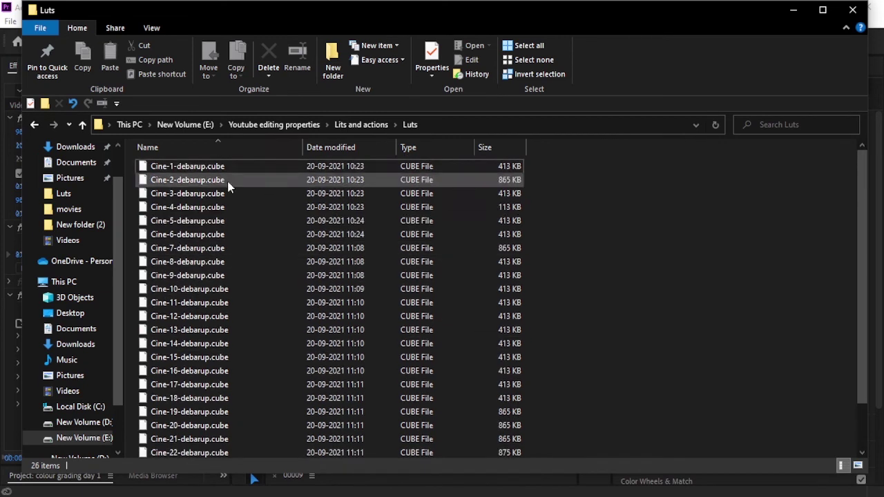
pyautogui.click(34, 125)
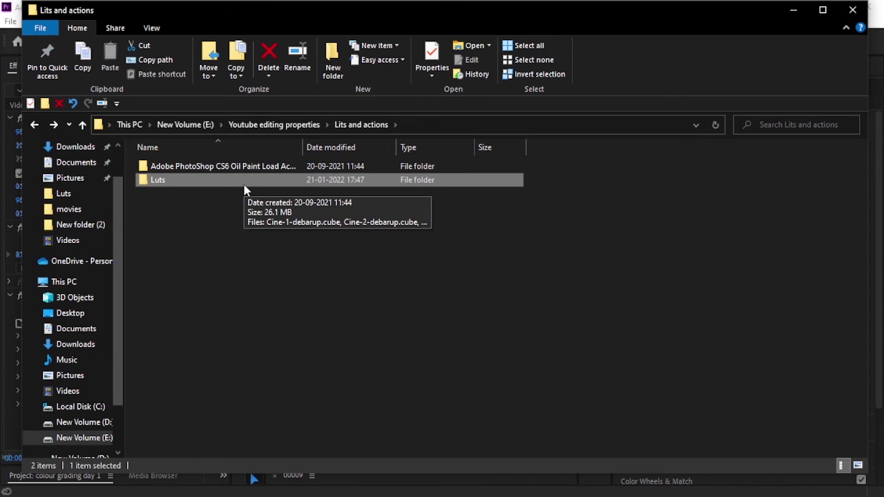
pyautogui.doubleClick(156, 178)
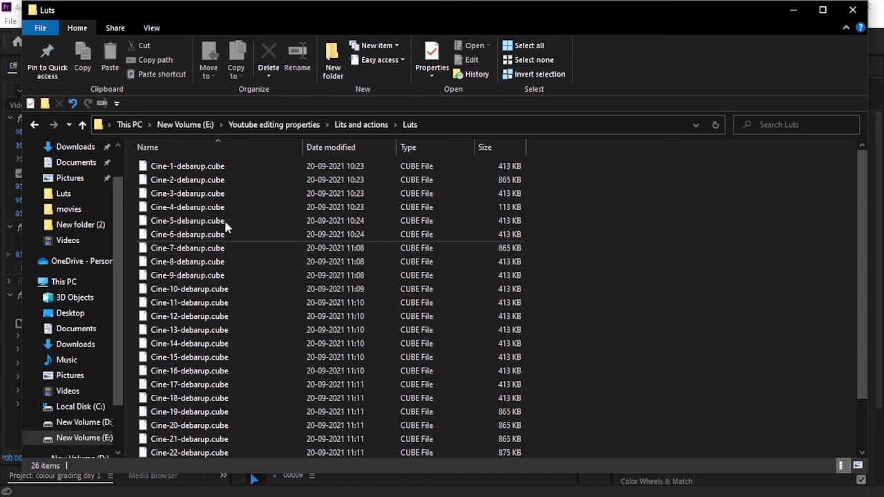
# - Review the CUBE files down to Cine-26-debarup.cube and minimize File Explorer
pyautogui.scroll(-2, 241, 382)
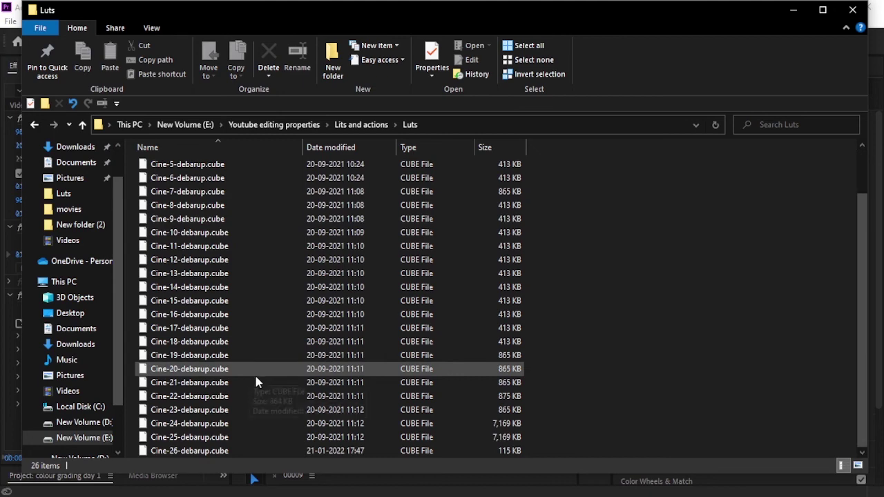
pyautogui.scroll(2, 214, 291)
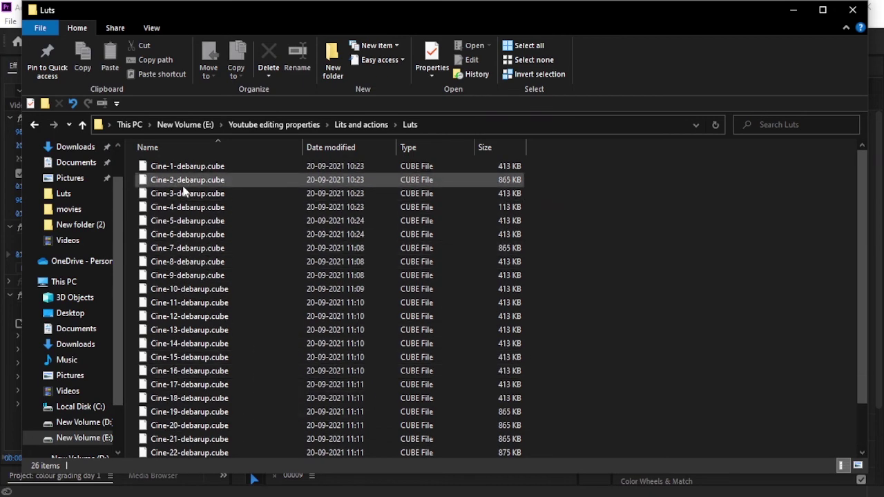
pyautogui.scroll(-2, 214, 290)
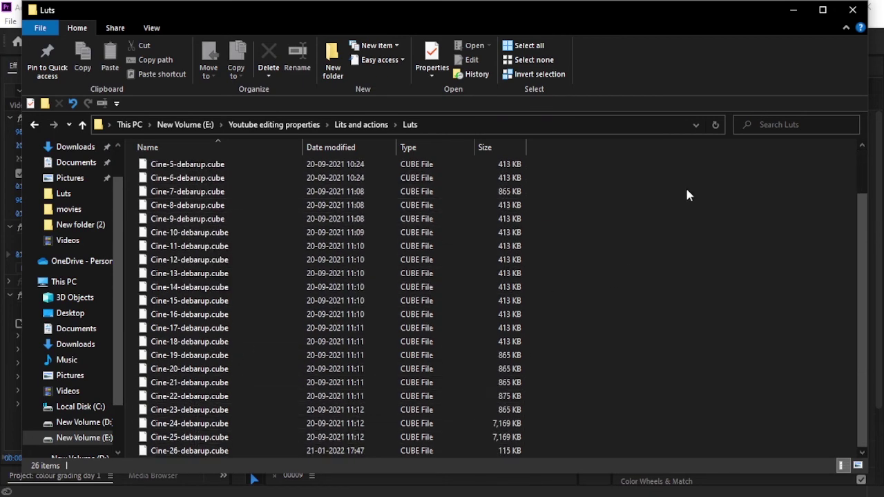
pyautogui.click(794, 10)
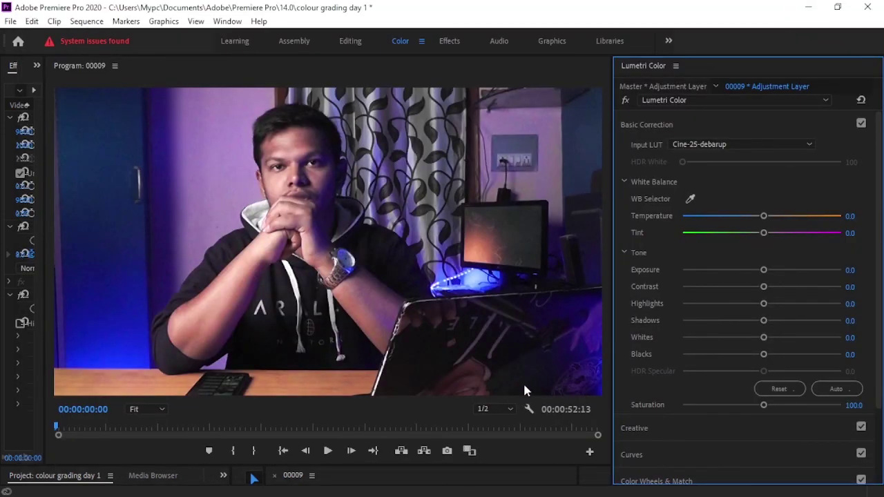